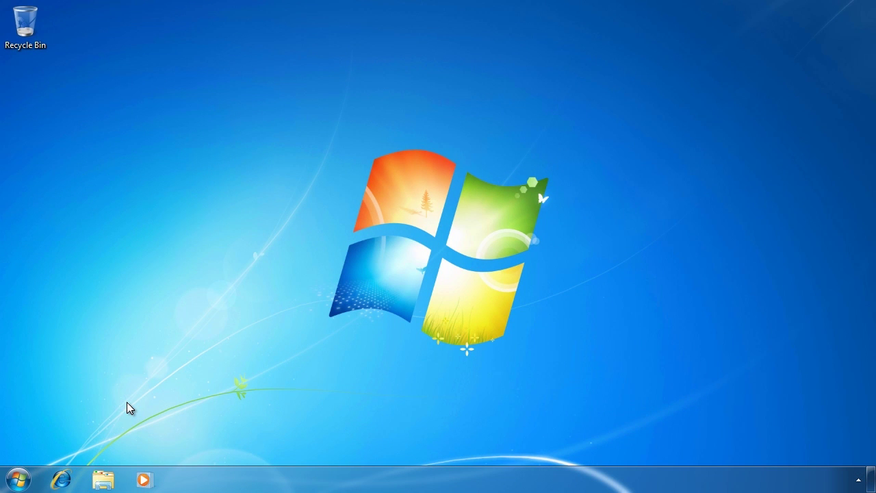
- Launch Disk Management with diskmgmt.msc from the Start search
click(19, 479)
text(d)
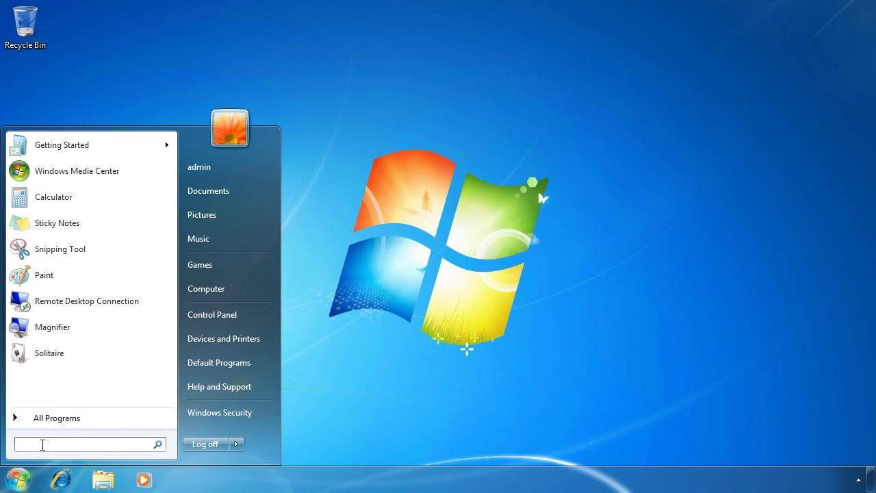
text(iskmgmt.msc)
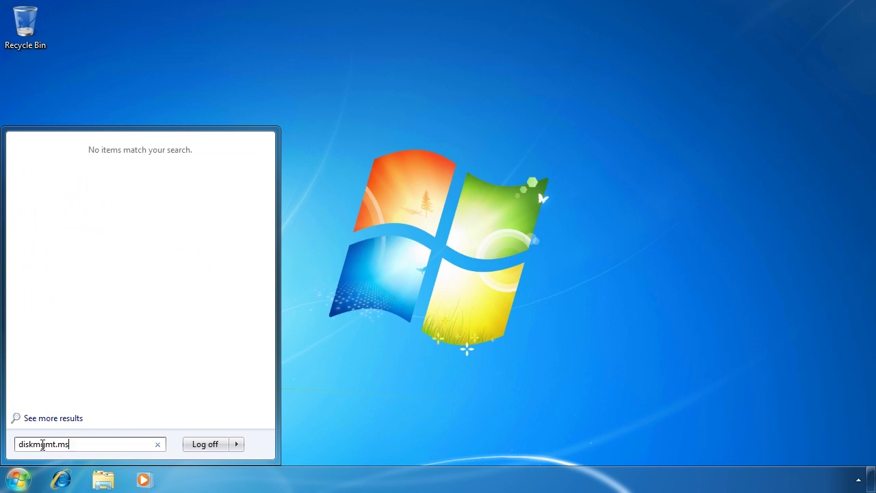
click(54, 165)
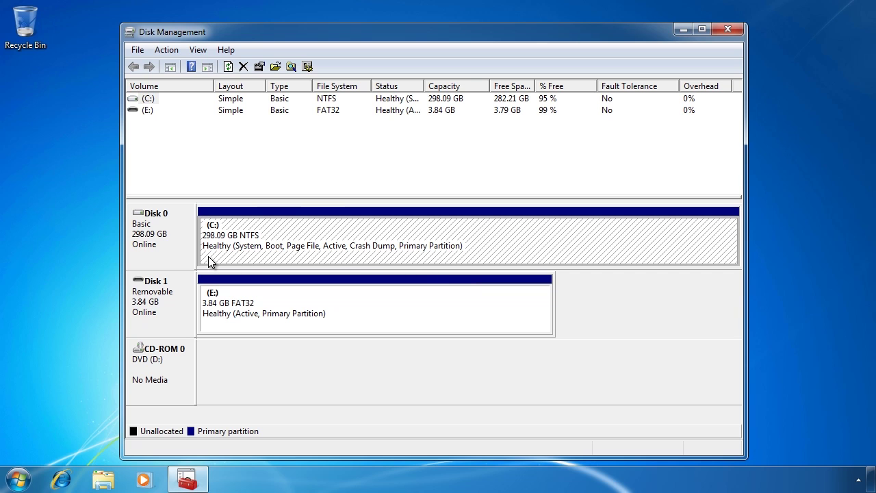
- Close Disk Management and go to Control Panel > System and Security > BitLocker Drive Encryption
click(728, 27)
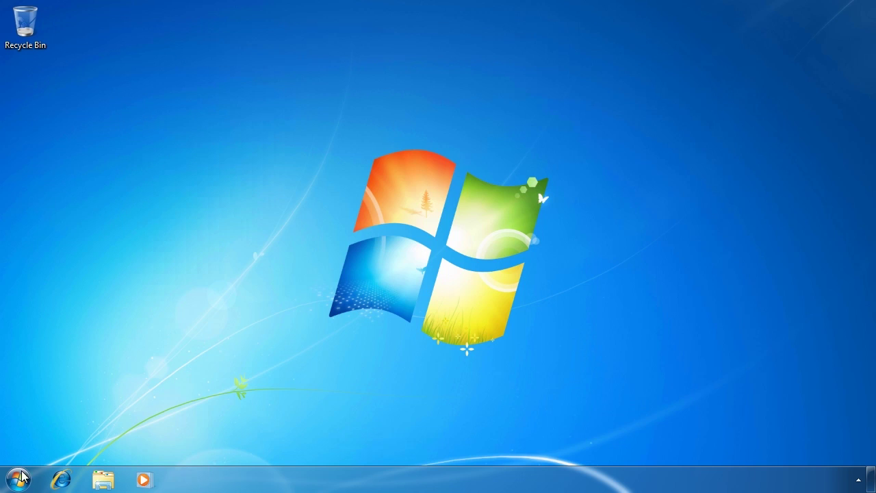
click(18, 479)
click(254, 316)
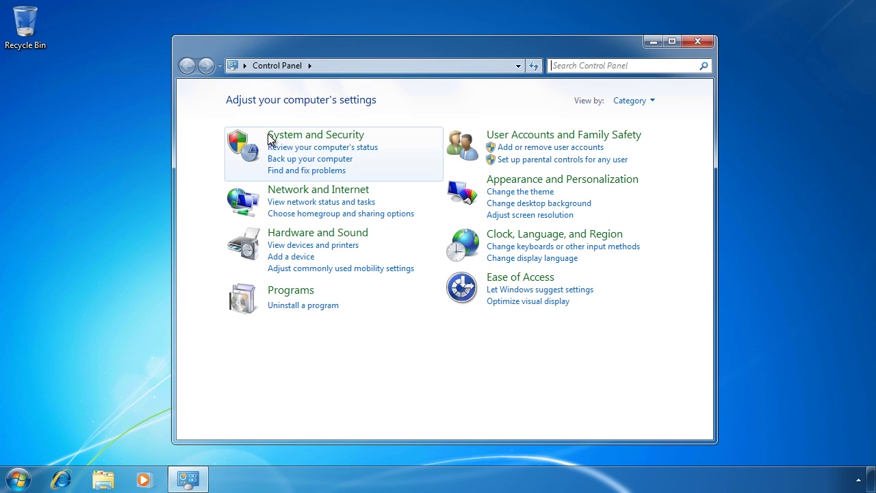
click(360, 139)
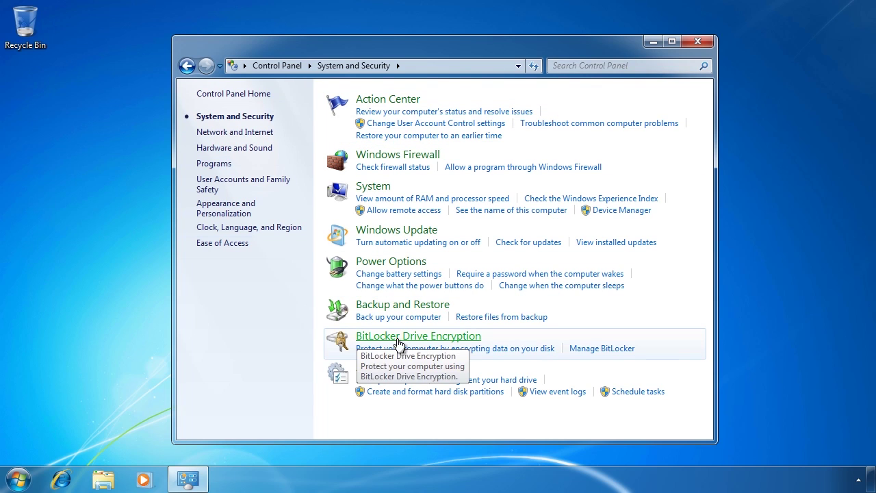
click(478, 339)
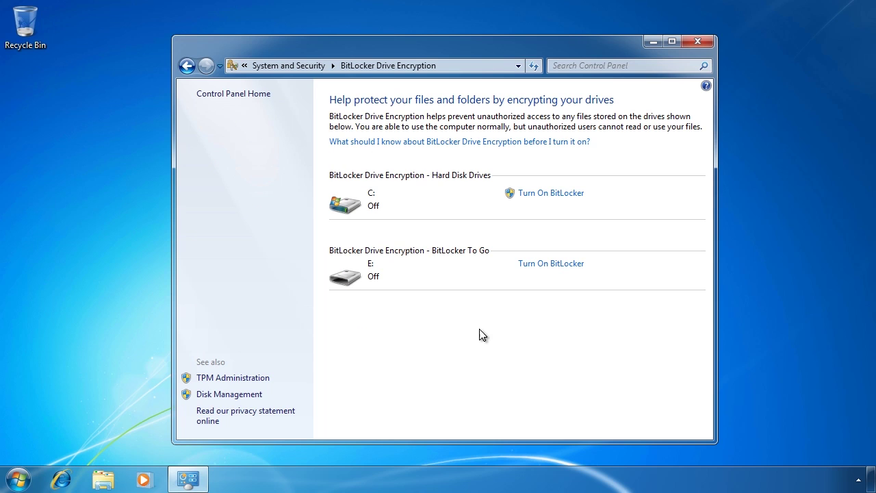
- Turn on BitLocker for drive C: and start preparing the drive
click(581, 196)
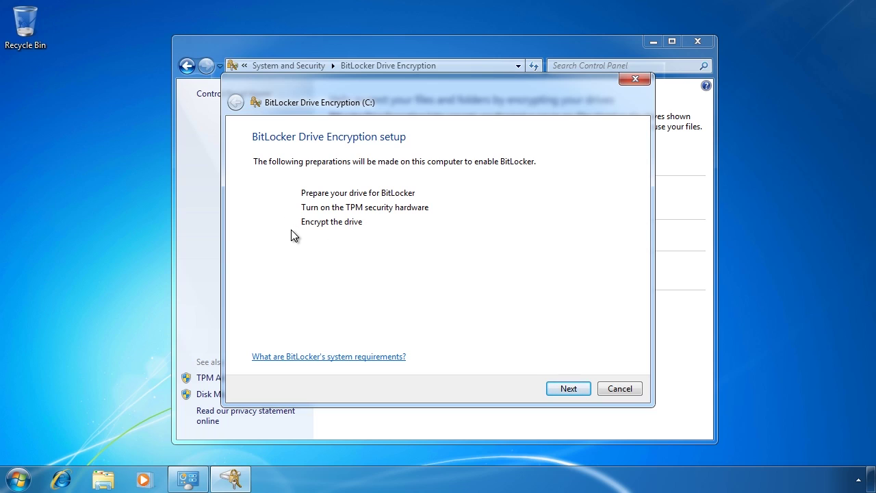
click(578, 390)
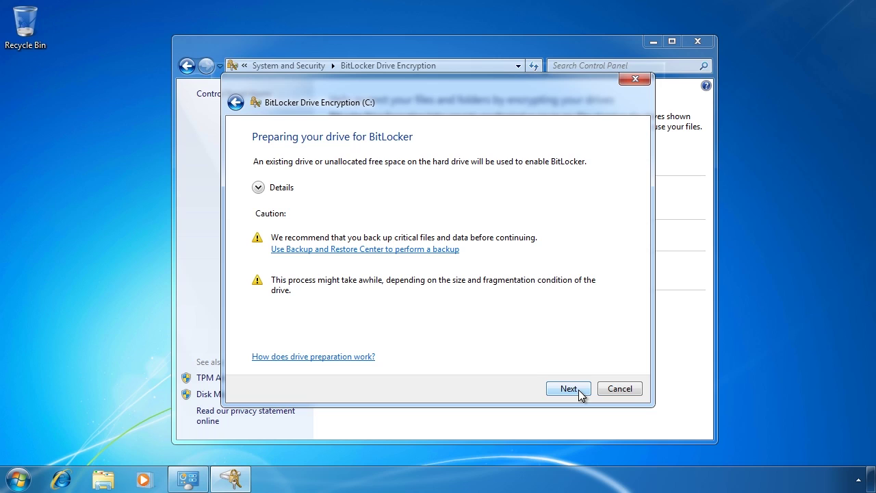
click(578, 389)
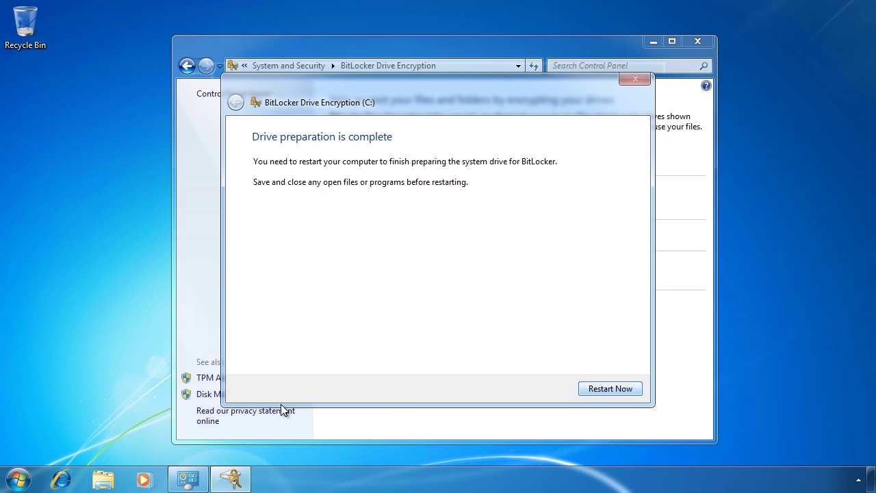
click(30, 471)
text(diskm)
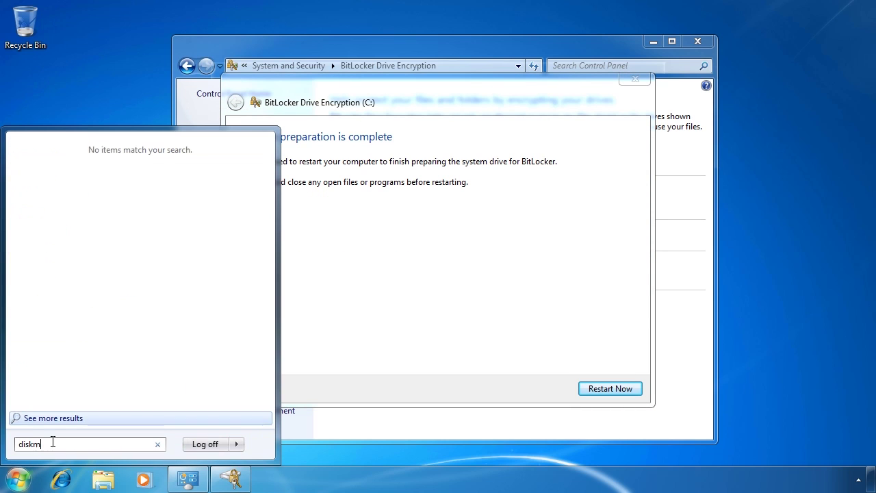
text(gmt.msc)
click(39, 166)
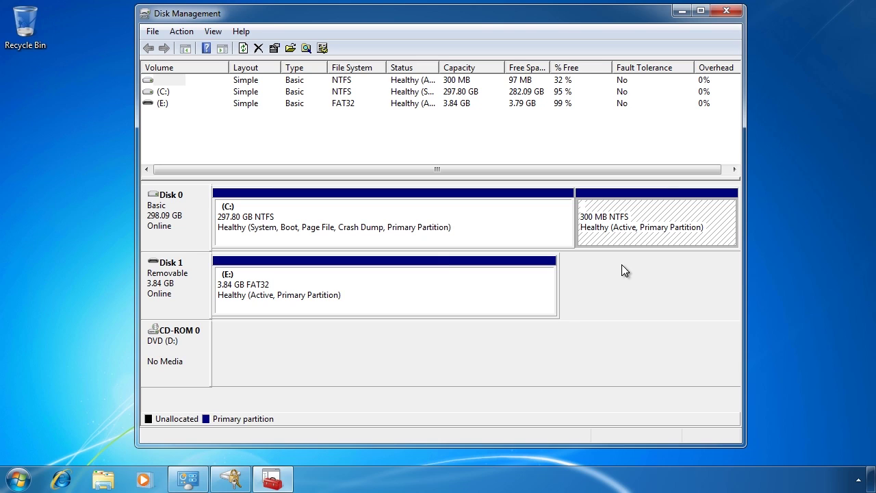
- Restart to finish preparing drive C:, then restart again to turn on the TPM security hardware
click(726, 10)
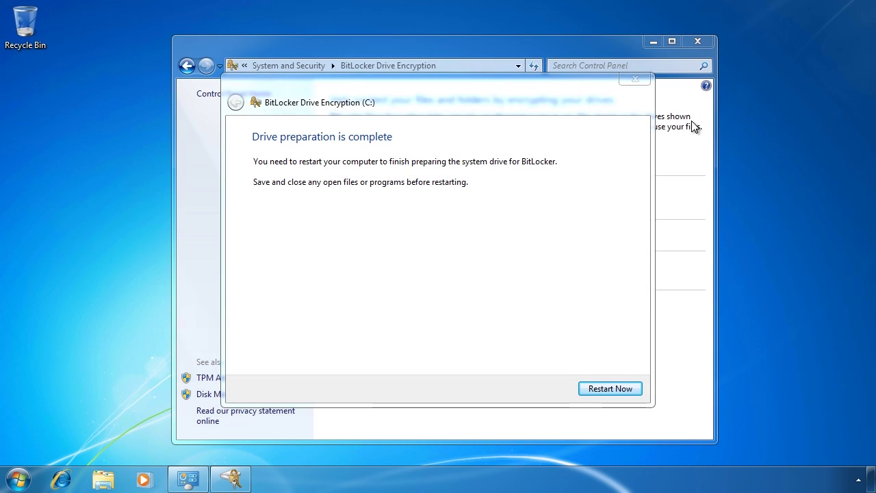
click(611, 385)
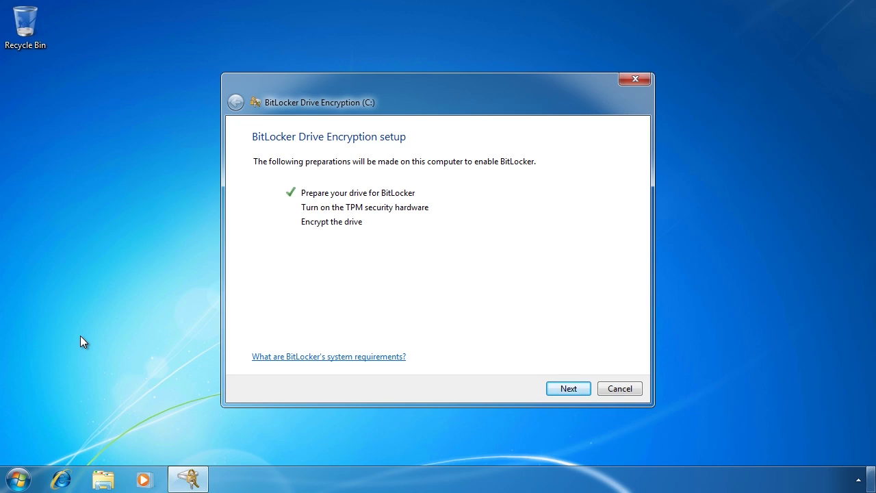
click(586, 387)
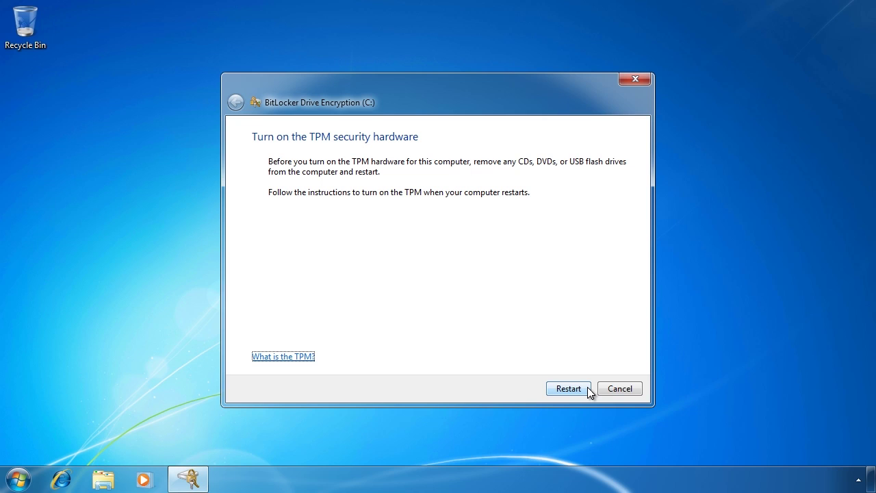
click(588, 388)
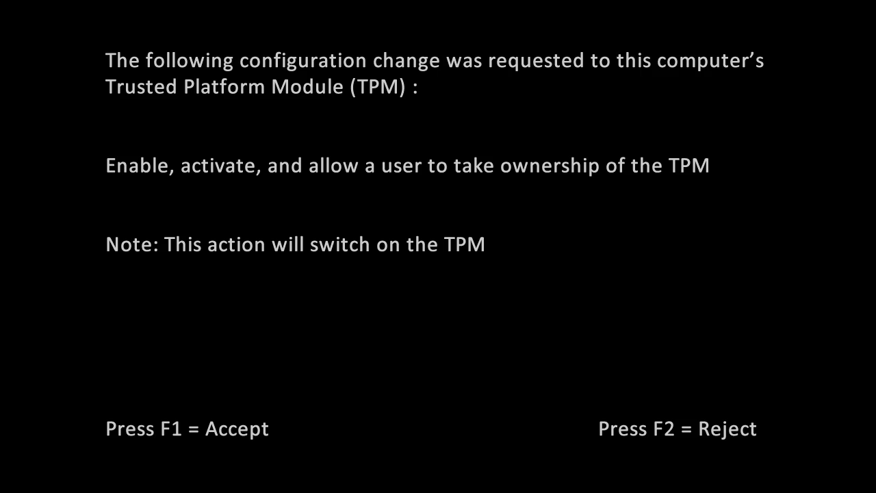
- Accept the TPM enable and activate request with F1
key(F1)
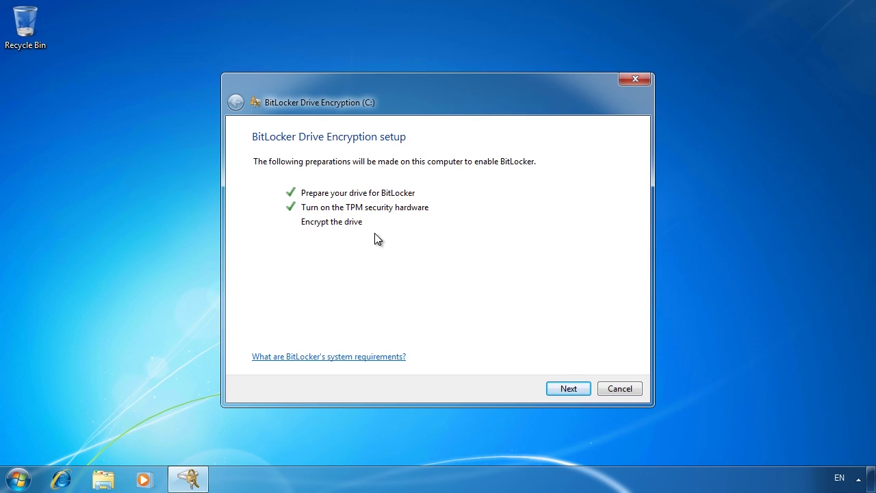
- Save the drive C: recovery key to the USB flash drive Removable Disk (E:)
click(569, 388)
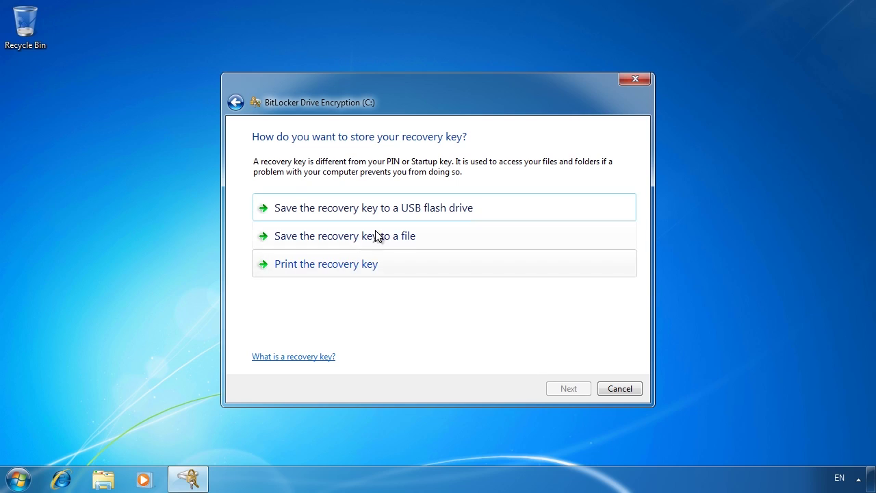
click(464, 210)
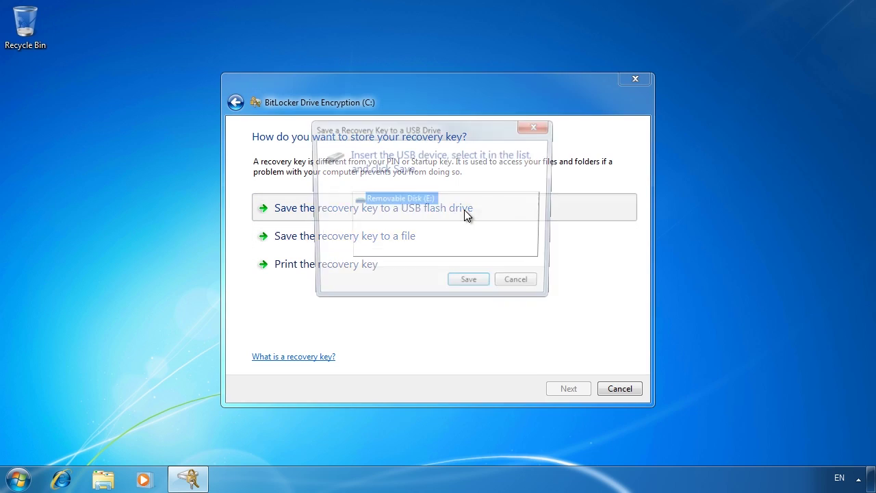
click(472, 286)
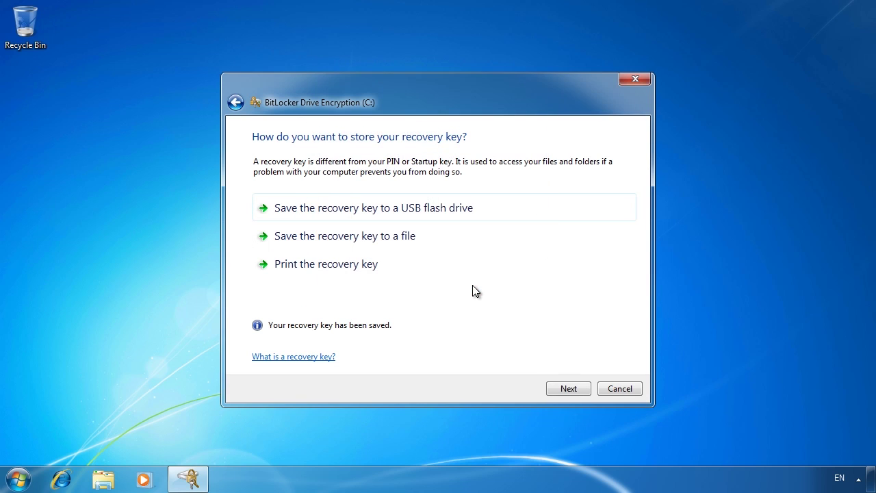
click(120, 478)
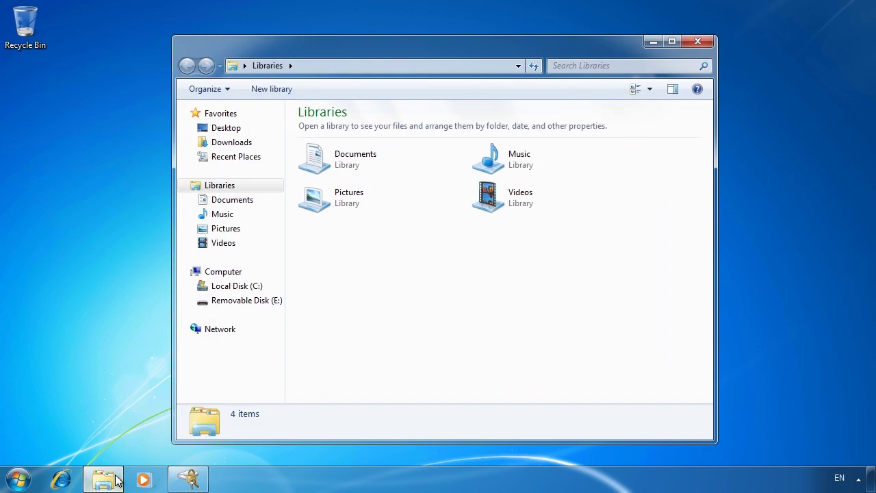
click(238, 301)
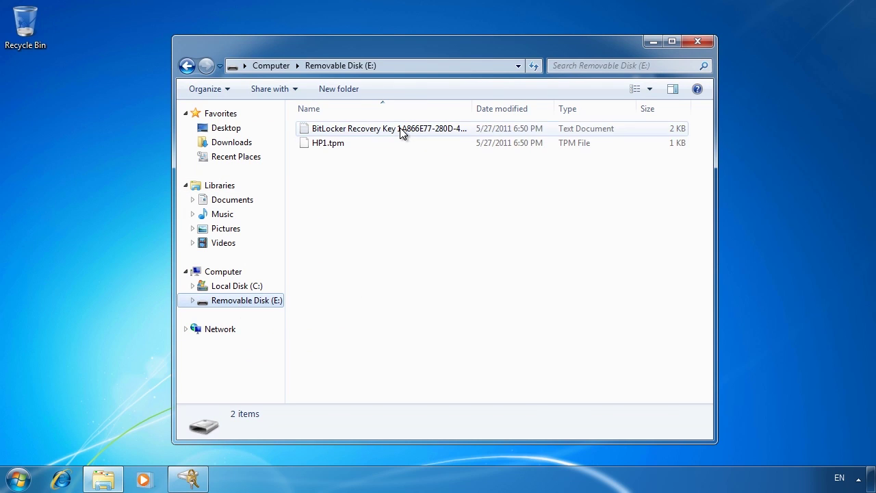
double_click(359, 130)
drag(378, 181, 24, 179)
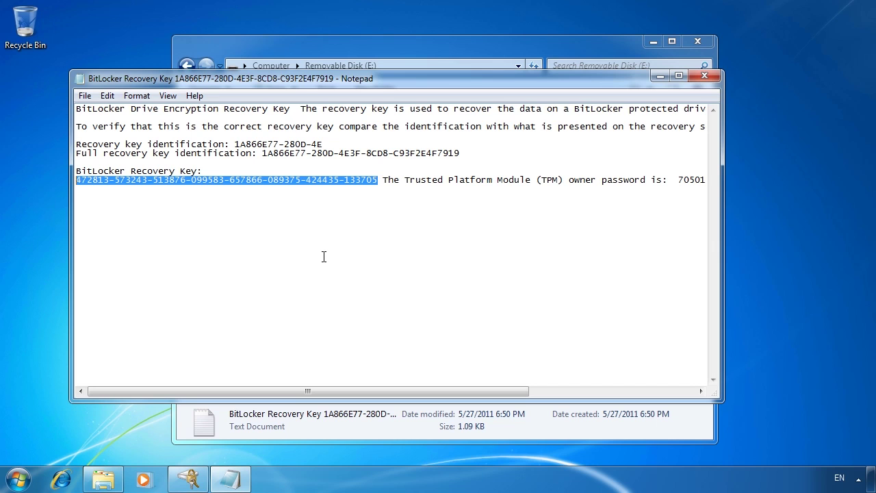
click(712, 77)
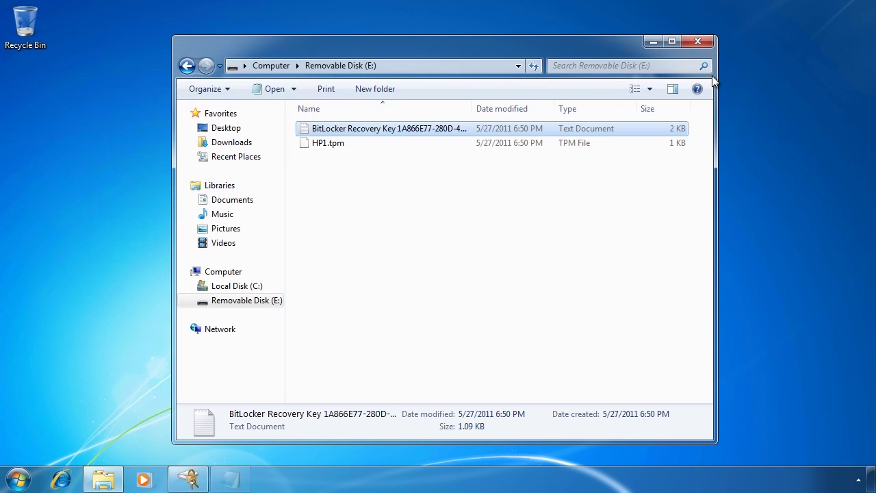
click(698, 41)
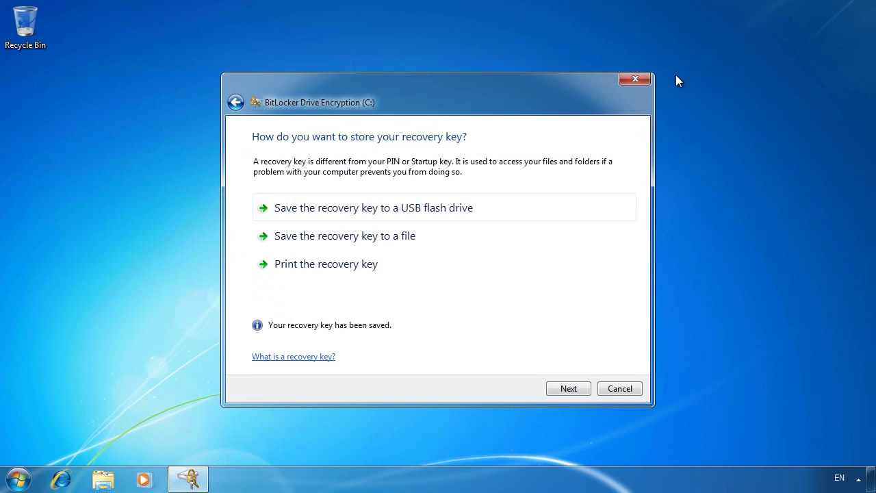
- Enable 'Run BitLocker system check' and continue with encrypting drive C:
click(579, 391)
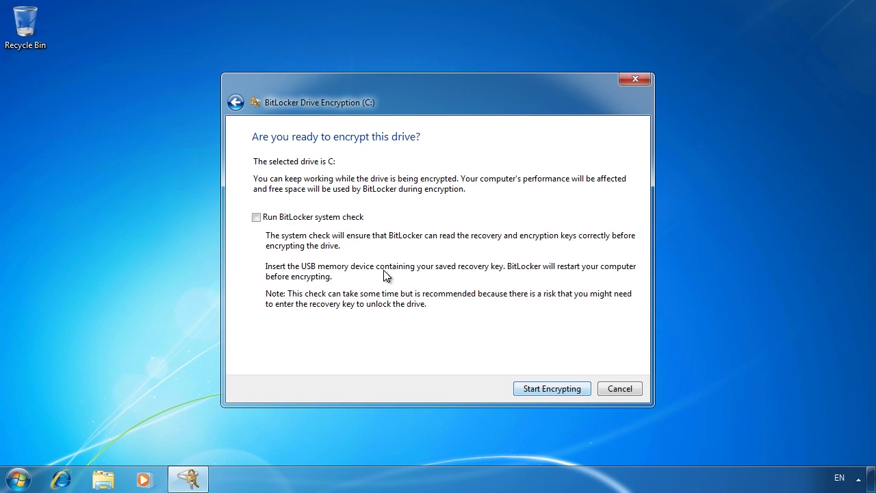
click(257, 218)
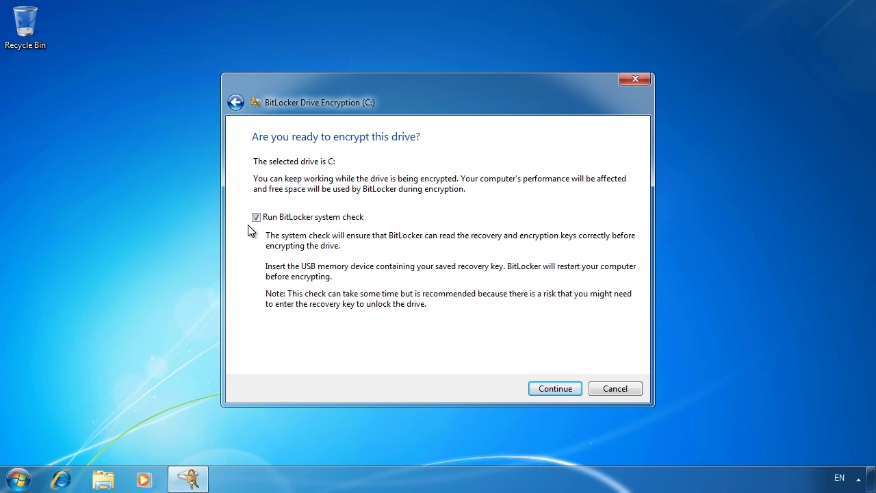
click(566, 389)
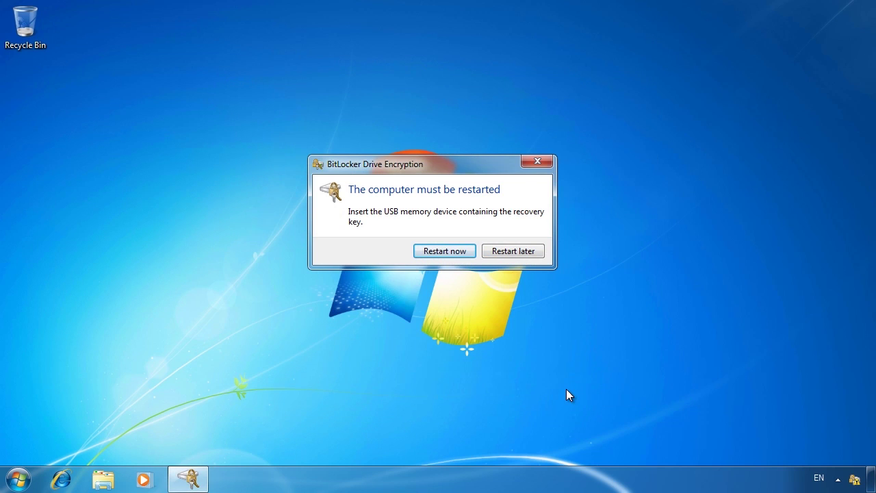
- Restart now to begin encrypting drive C:, then dismiss the encryption-in-progress notification
click(452, 251)
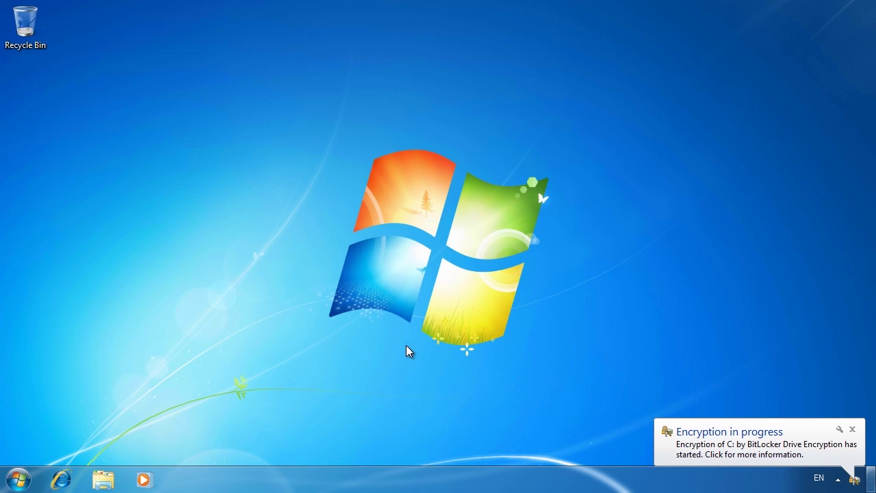
click(815, 457)
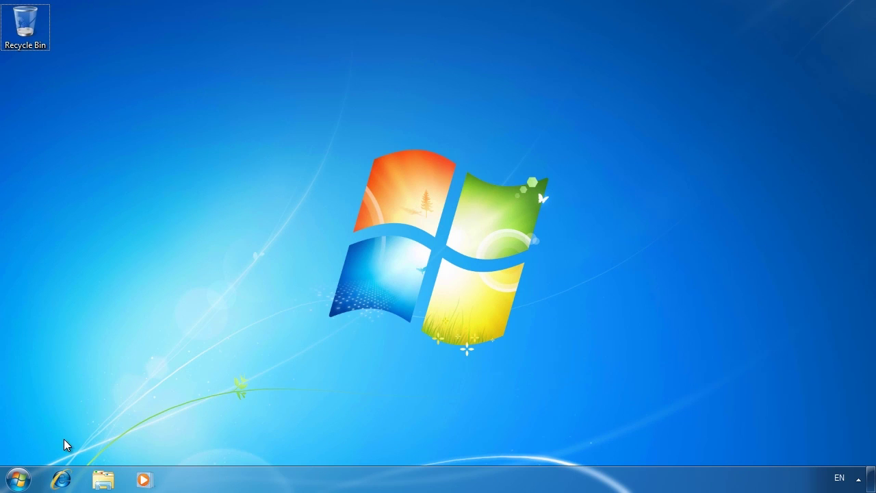
- Go to Control Panel > System and Security > BitLocker Drive Encryption, showing C: On and F: Off
click(18, 479)
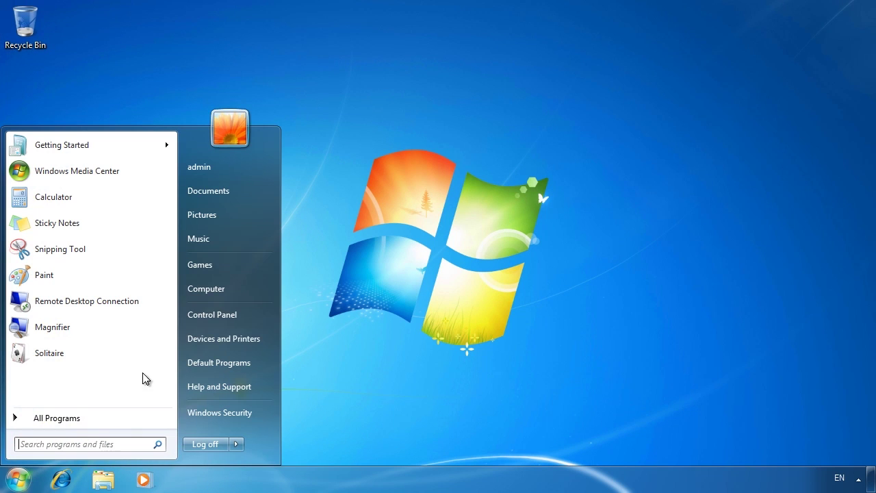
click(263, 322)
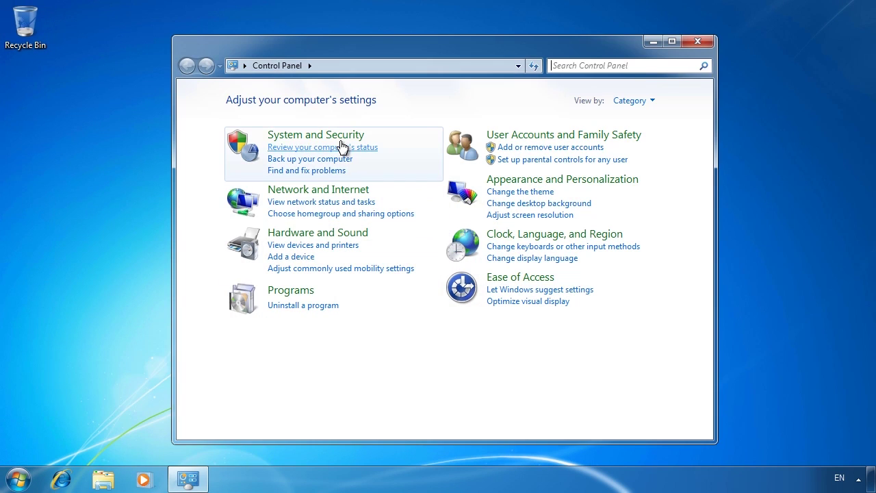
click(340, 139)
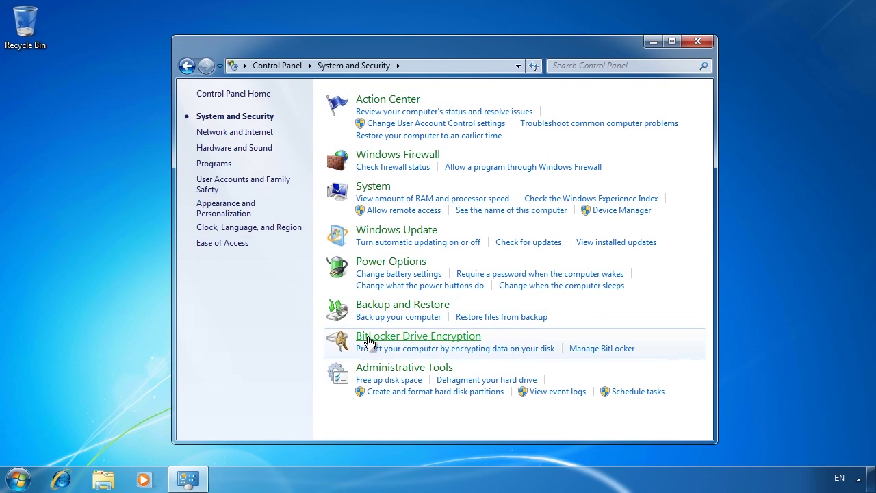
click(477, 340)
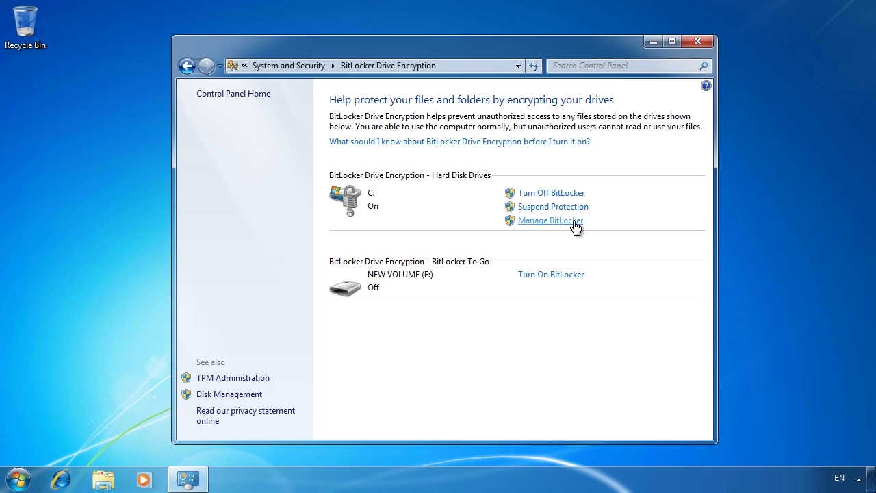
- Review and close the drive C: management options, then open TPM Administration
click(518, 222)
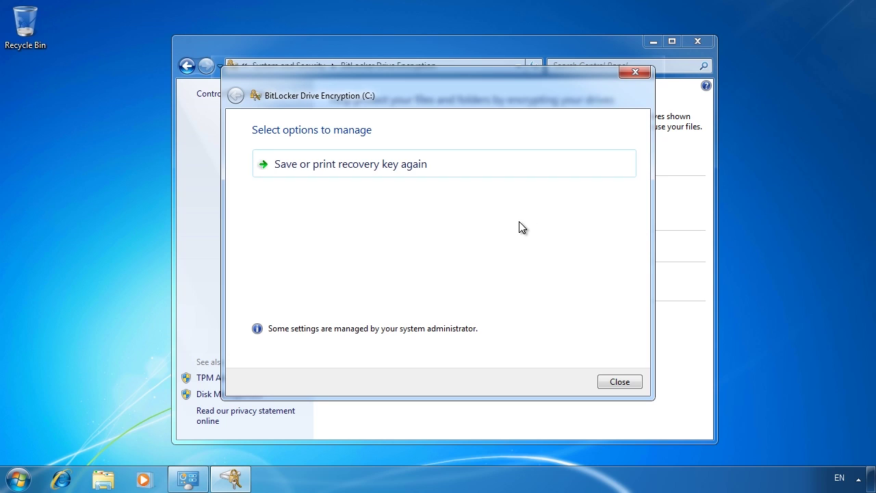
click(620, 376)
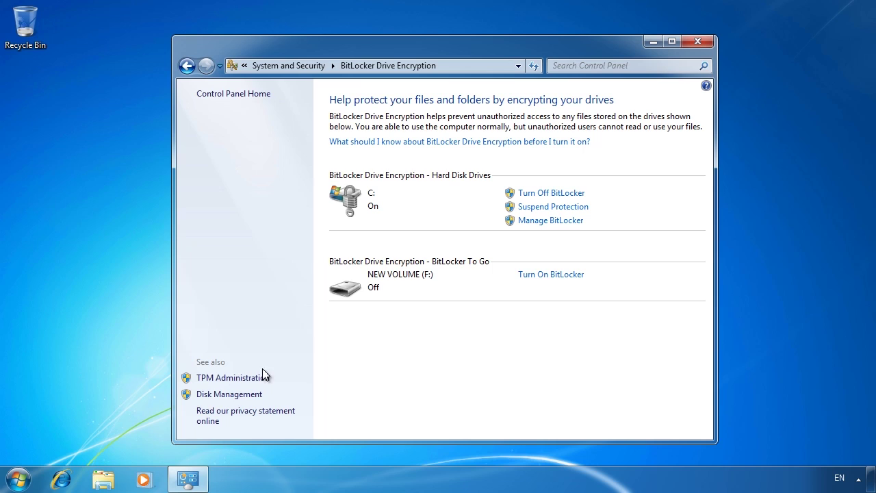
click(199, 380)
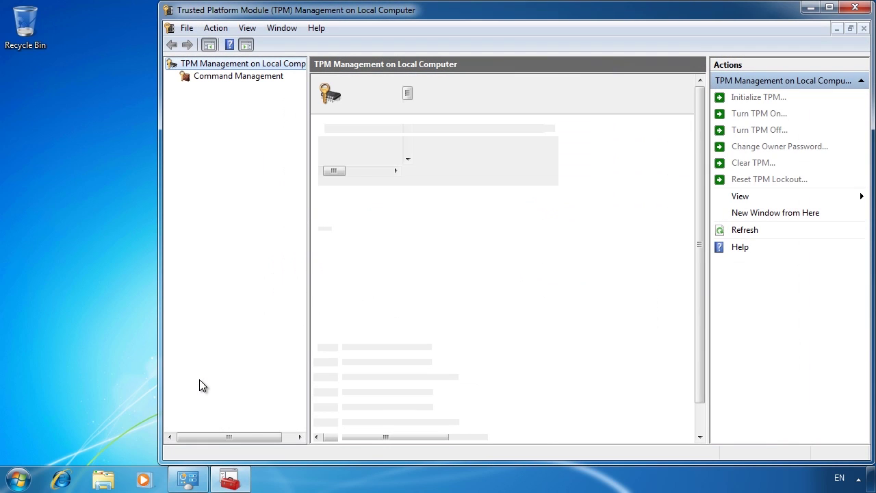